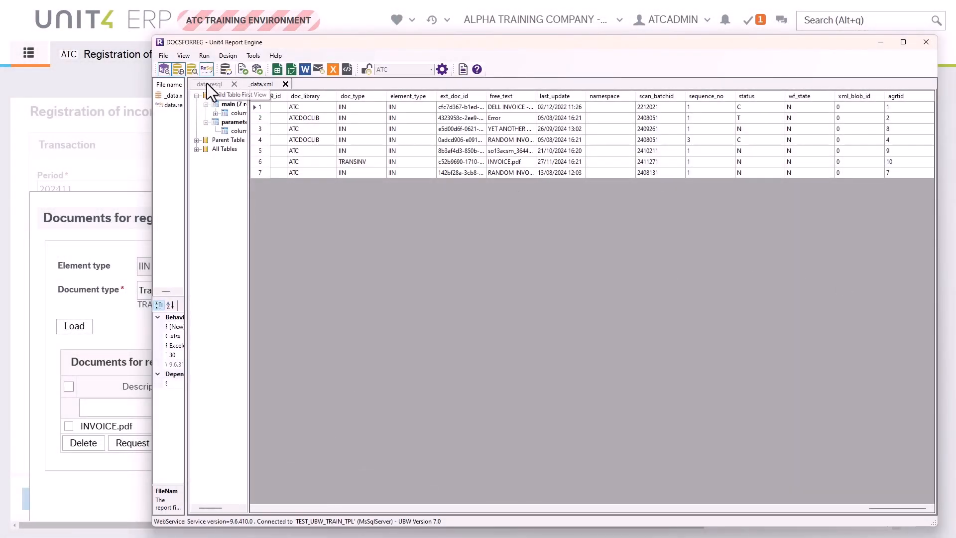
Step: Inspect the adsentrydata table name in the data.resql query and return to Unit4 ERP
{"action": "left_click", "coordinate": [207, 83]}
{"action": "double_click", "coordinate": [331, 132]}
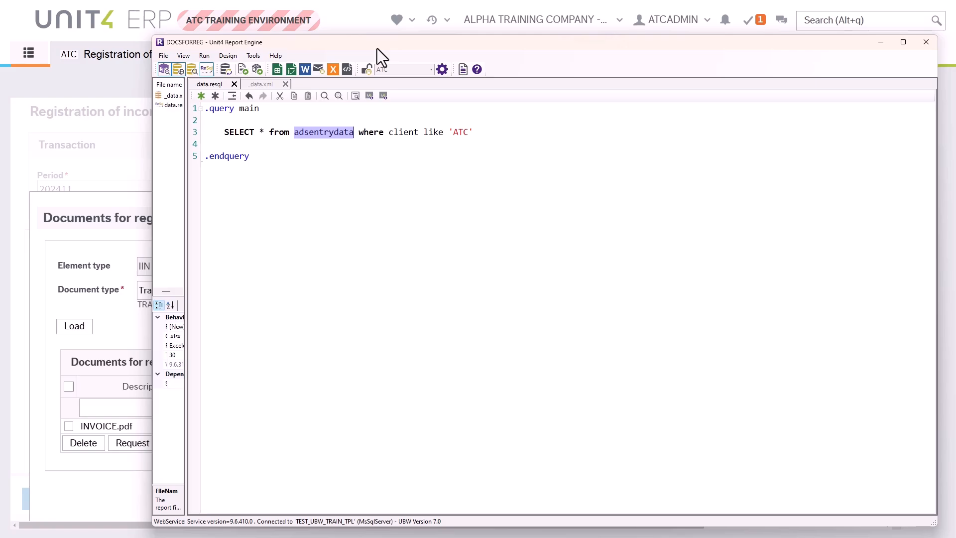
{"action": "left_click", "coordinate": [354, 24]}
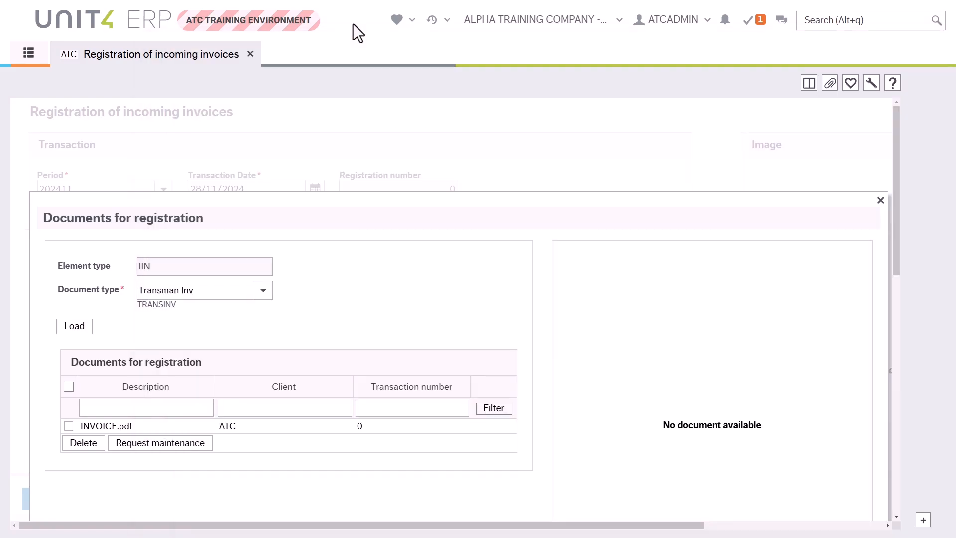
Step: Open User defined objects from the Data model section of System administration
{"action": "left_click", "coordinate": [28, 56]}
{"action": "scroll", "coordinate": [102, 432], "scroll_direction": "down", "scroll_amount": 8}
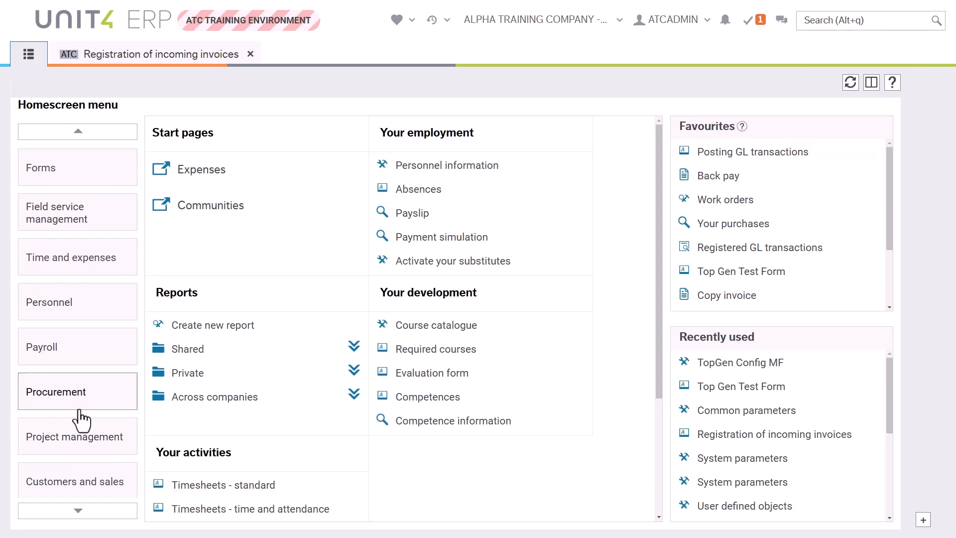
{"action": "scroll", "coordinate": [89, 473], "scroll_direction": "down", "scroll_amount": 2}
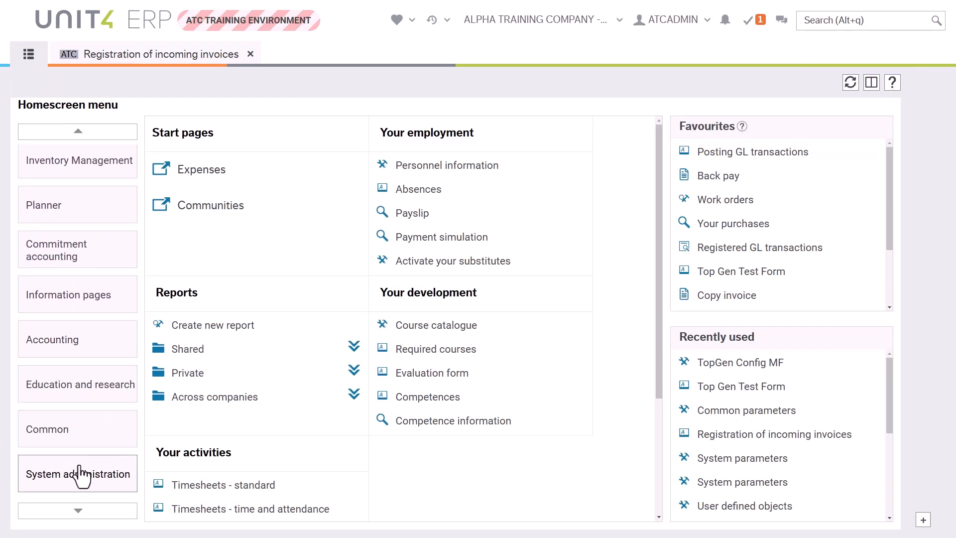
{"action": "left_click", "coordinate": [78, 474]}
{"action": "scroll", "coordinate": [342, 299], "scroll_direction": "down", "scroll_amount": 10}
{"action": "scroll", "coordinate": [300, 328], "scroll_direction": "up", "scroll_amount": 3}
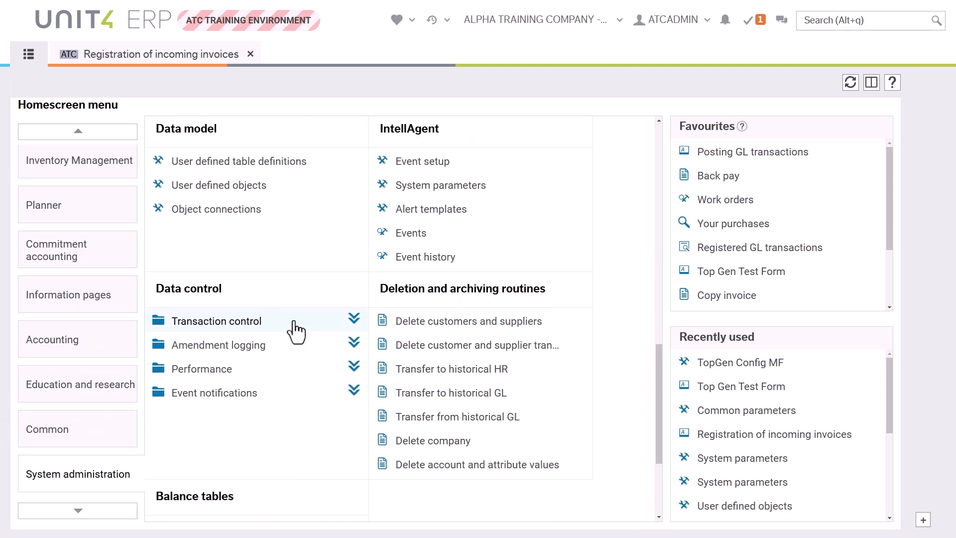
{"action": "left_click", "coordinate": [339, 196]}
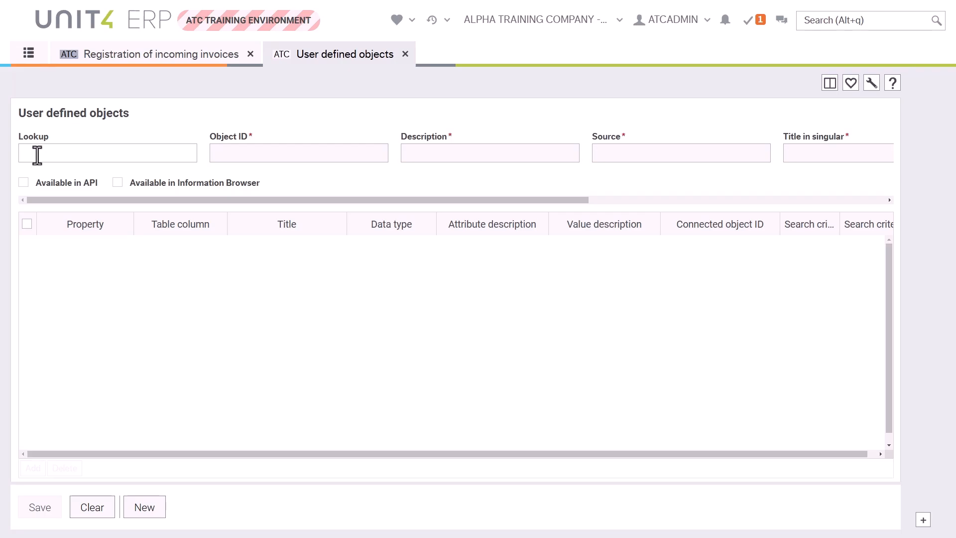
Step: Look up the user defined object DOCS4REGDATE and check its source table
{"action": "left_click", "coordinate": [37, 155]}
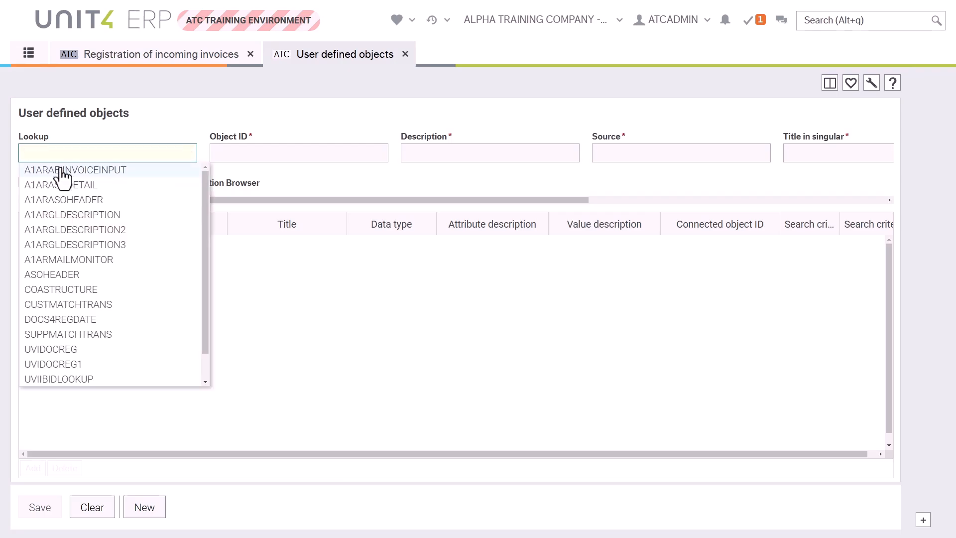
{"action": "left_click", "coordinate": [61, 320]}
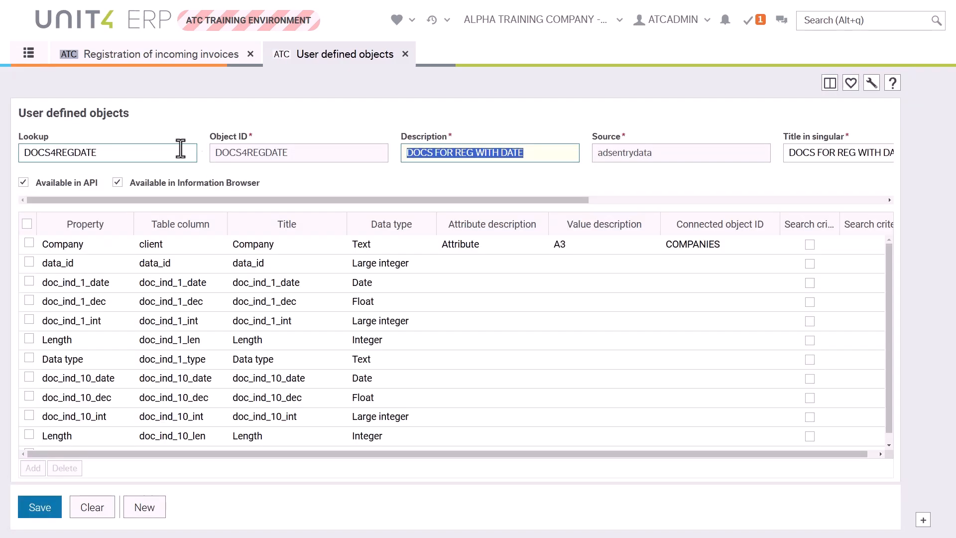
{"action": "left_click", "coordinate": [638, 157]}
{"action": "left_click_drag", "start_coordinate": [660, 145], "coordinate": [601, 151]}
{"action": "left_click", "coordinate": [652, 132]}
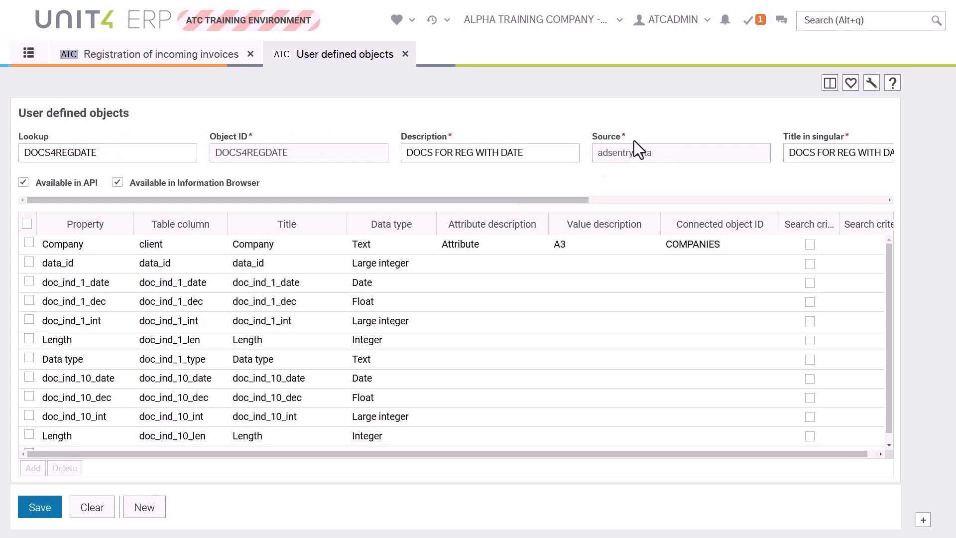
Step: Compare the object's table columns with the adsentrydata query results in _data.xml in Report Engine
{"action": "scroll", "coordinate": [122, 299], "scroll_direction": "down", "scroll_amount": 15}
{"action": "scroll", "coordinate": [169, 343], "scroll_direction": "down", "scroll_amount": 5}
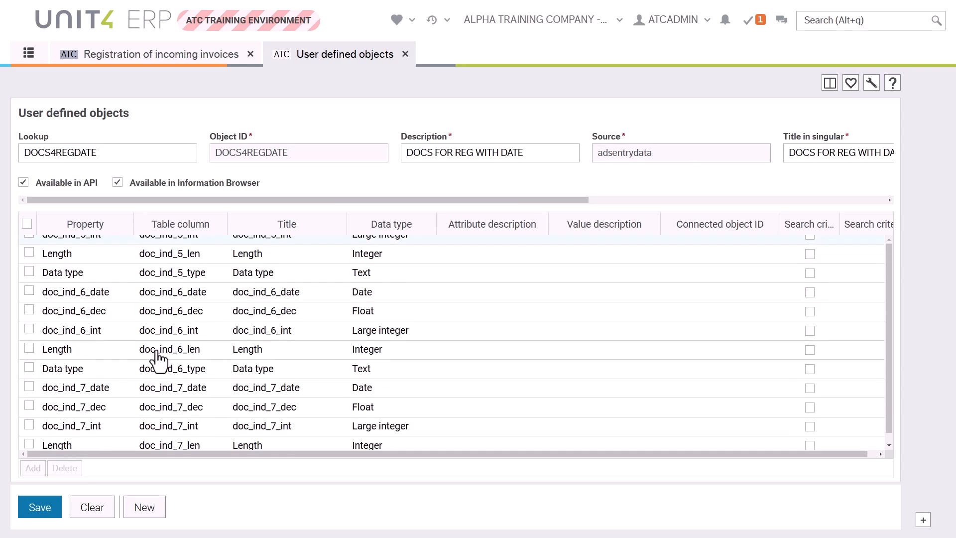
{"action": "scroll", "coordinate": [159, 349], "scroll_direction": "down", "scroll_amount": 18}
{"action": "scroll", "coordinate": [128, 344], "scroll_direction": "up", "scroll_amount": 14}
{"action": "key", "text": "alt+Tab"}
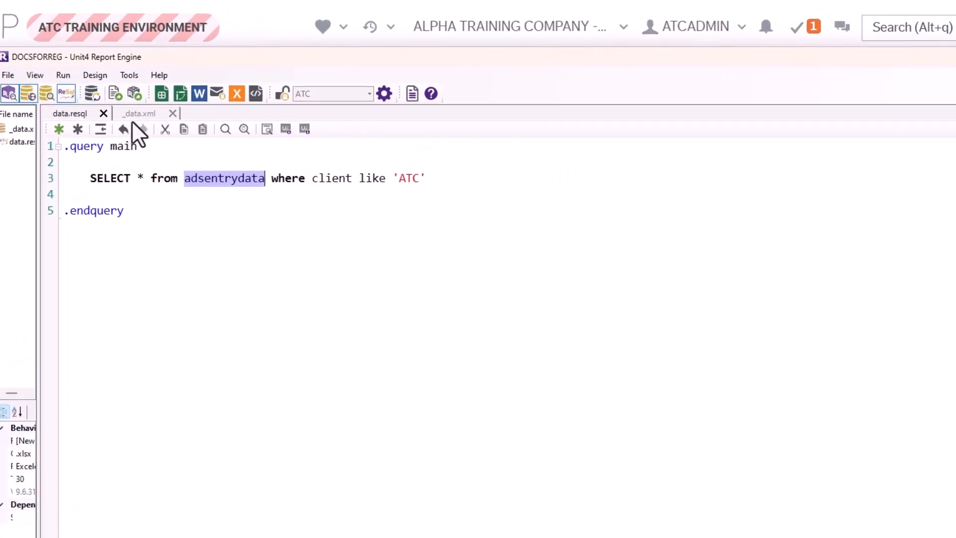
{"action": "left_click", "coordinate": [261, 85]}
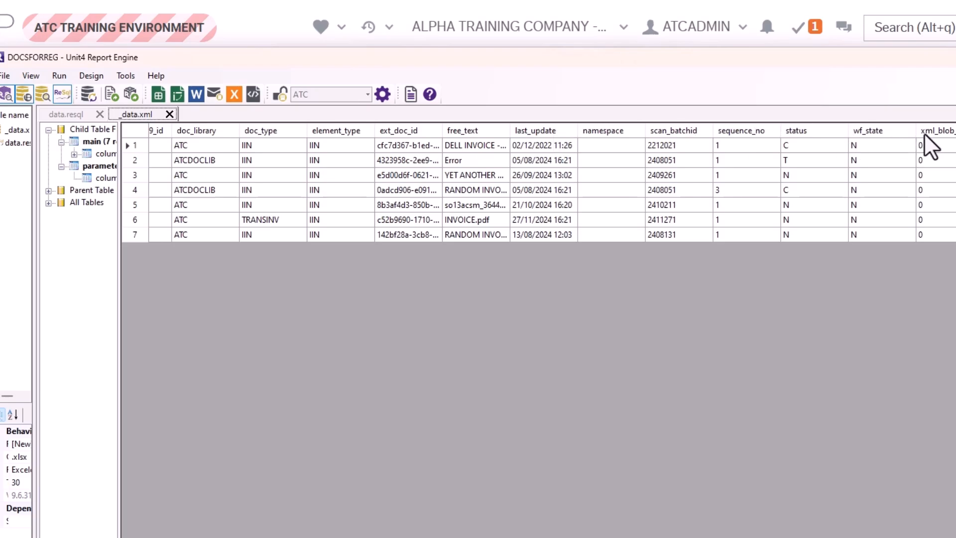
{"action": "left_click", "coordinate": [33, 110]}
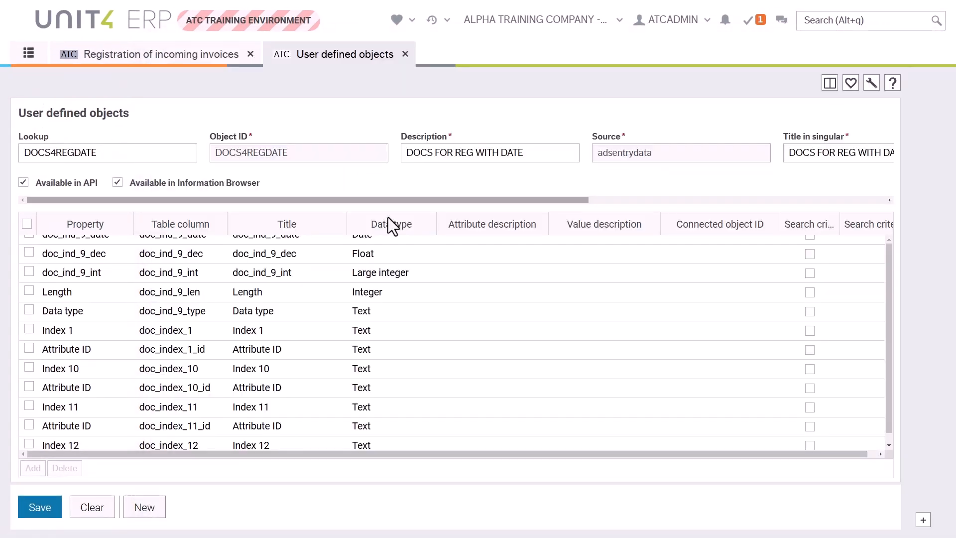
Step: Examine which properties of DOCS4REGDATE are set as grid columns and visible in Unit4 ERP
{"action": "scroll", "coordinate": [608, 329], "scroll_direction": "down", "scroll_amount": 2}
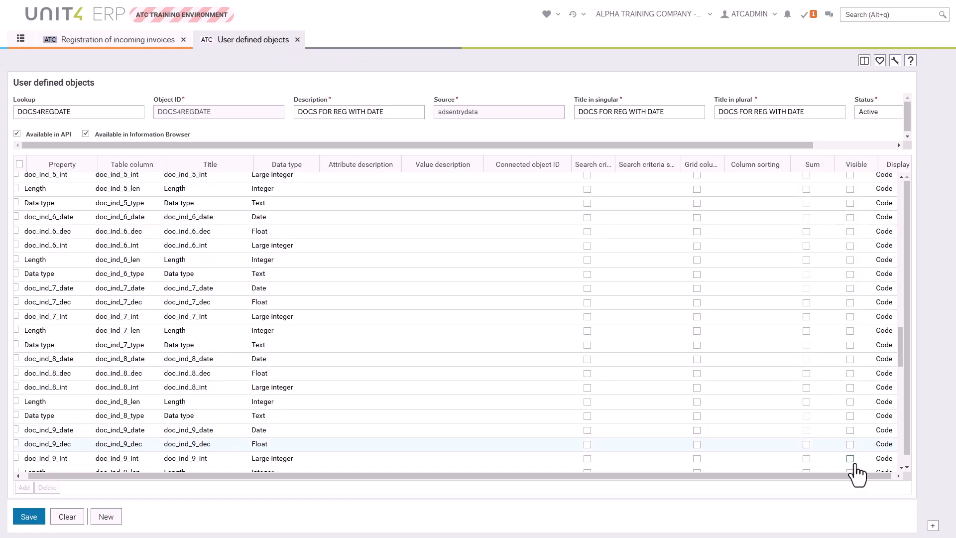
{"action": "left_click_drag", "start_coordinate": [899, 350], "coordinate": [913, 209]}
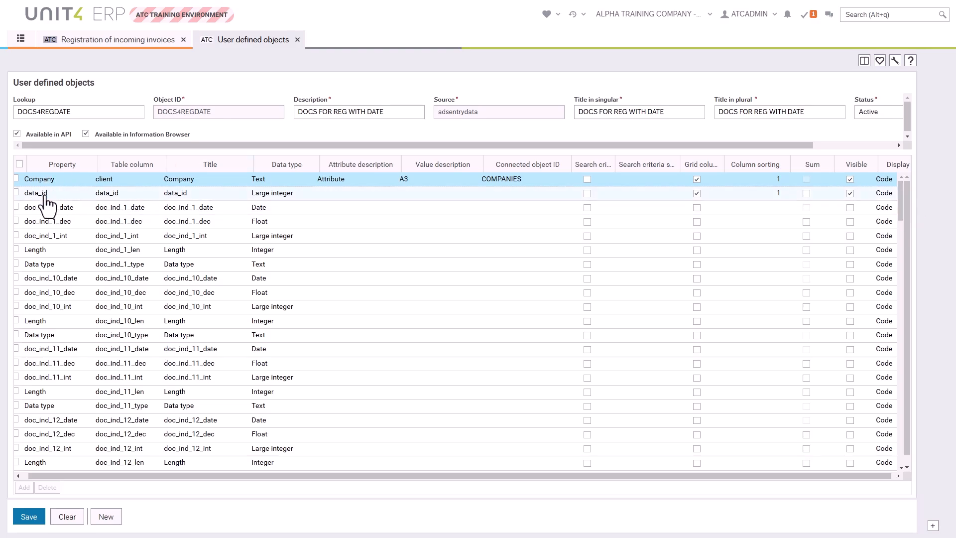
{"action": "mouse_move", "coordinate": [900, 195]}
{"action": "left_mouse_down"}
{"action": "mouse_move", "coordinate": [901, 203]}
{"action": "mouse_move", "coordinate": [902, 182]}
{"action": "left_mouse_up"}
{"action": "left_click_drag", "start_coordinate": [835, 476], "coordinate": [867, 477]}
{"action": "left_click_drag", "start_coordinate": [908, 446], "coordinate": [909, 458]}
{"action": "left_click_drag", "start_coordinate": [814, 469], "coordinate": [922, 471]}
{"action": "left_click_drag", "start_coordinate": [907, 192], "coordinate": [904, 435]}
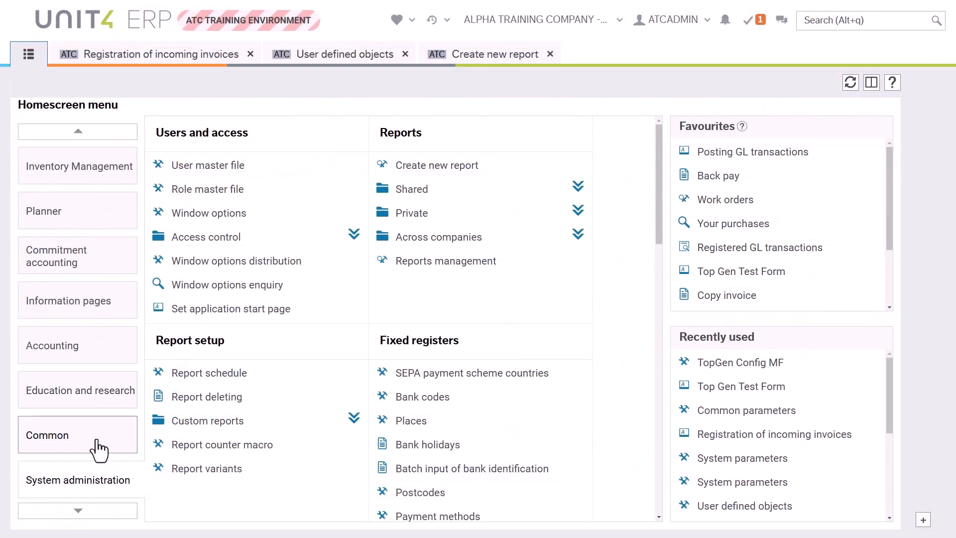
Step: Open Object administration under Access control and check the Common objects for DOCS FOR REG WITH DATE
{"action": "left_click", "coordinate": [211, 238]}
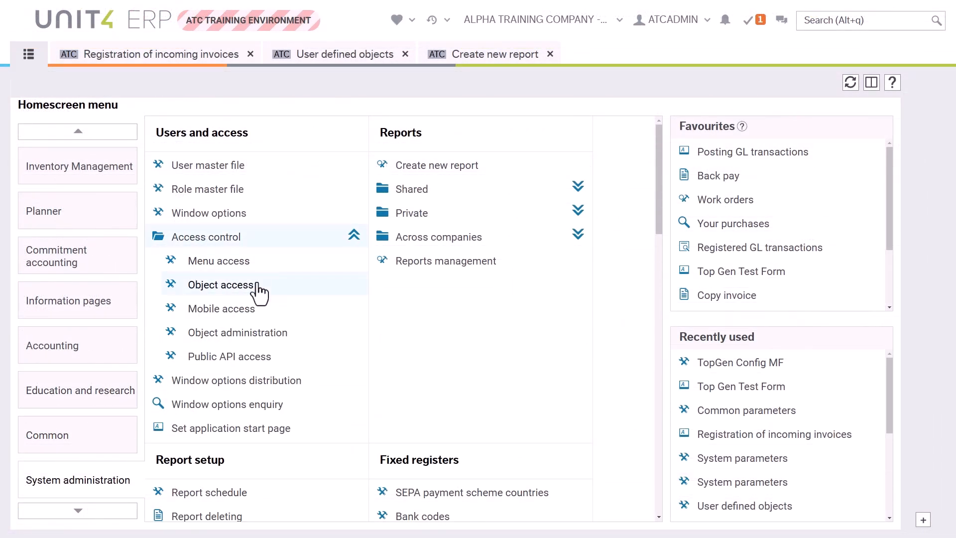
{"action": "left_click", "coordinate": [224, 333]}
{"action": "left_click", "coordinate": [890, 143]}
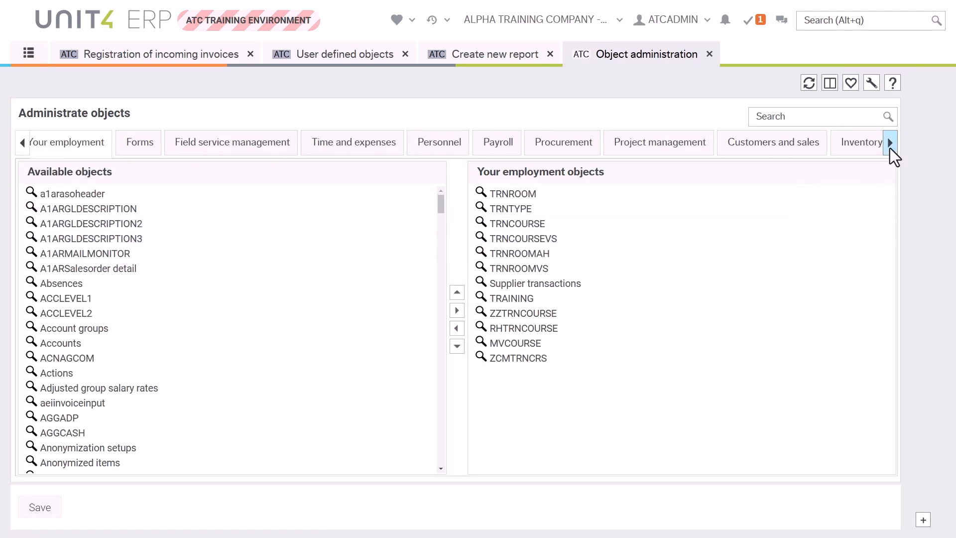
{"action": "left_click", "coordinate": [800, 142]}
{"action": "scroll", "coordinate": [615, 299], "scroll_direction": "down", "scroll_amount": 10}
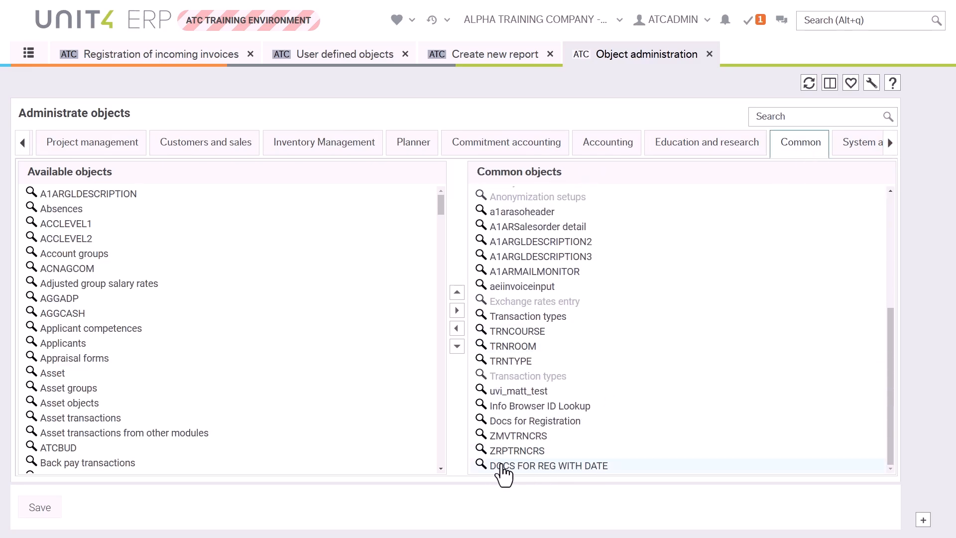
Step: Create a new report on the Common object DOCS FOR REG WITH DATE and view its result
{"action": "left_click", "coordinate": [37, 59]}
{"action": "left_click", "coordinate": [490, 60]}
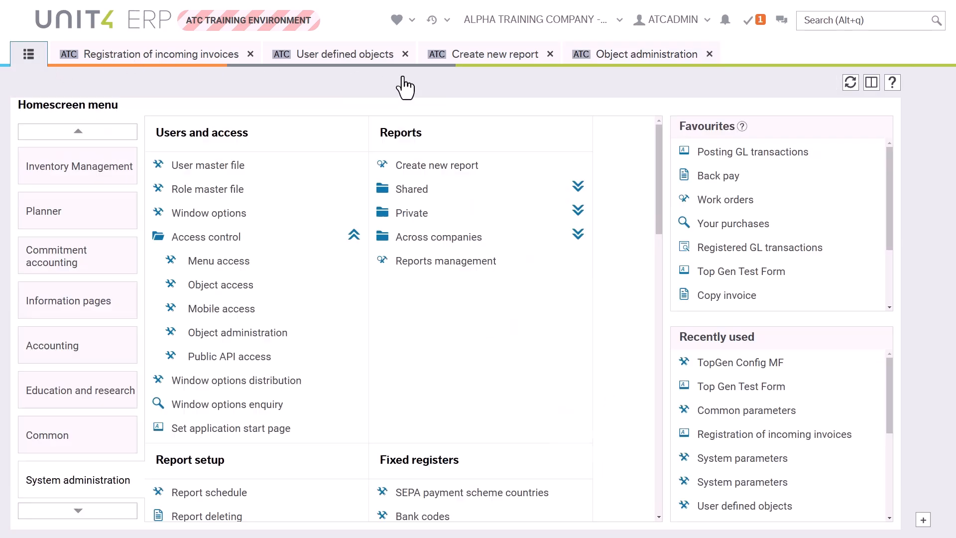
{"action": "left_click", "coordinate": [806, 173]}
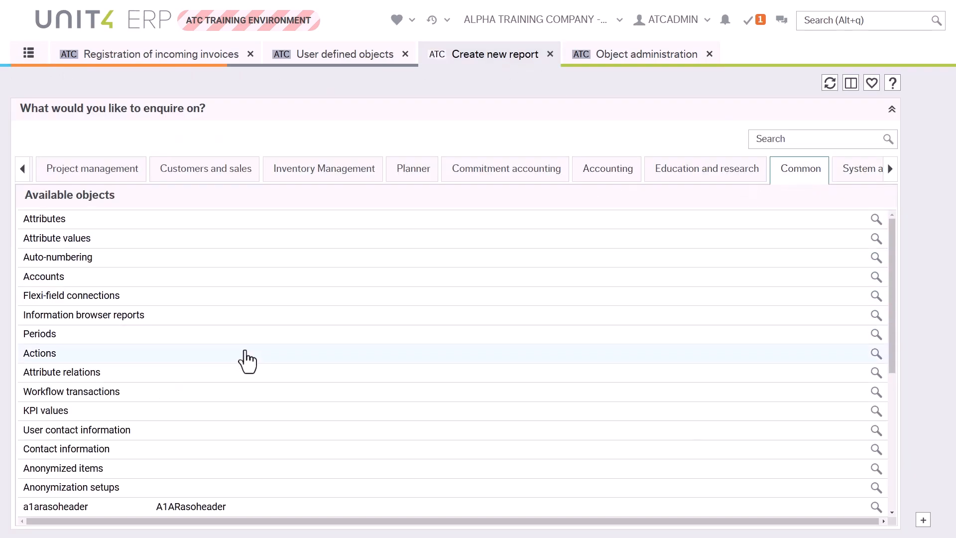
{"action": "scroll", "coordinate": [254, 371], "scroll_direction": "down", "scroll_amount": 5}
{"action": "left_click", "coordinate": [35, 507]}
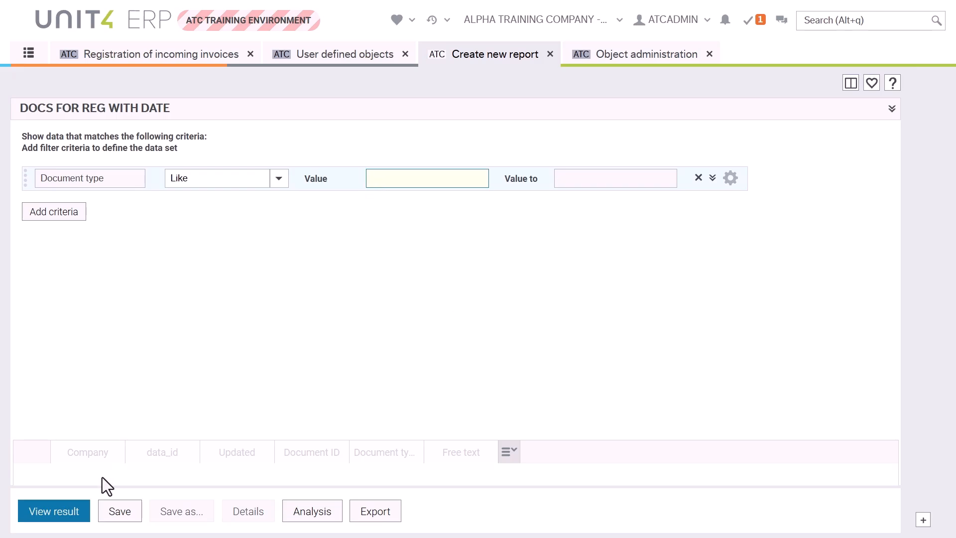
{"action": "left_click", "coordinate": [69, 513]}
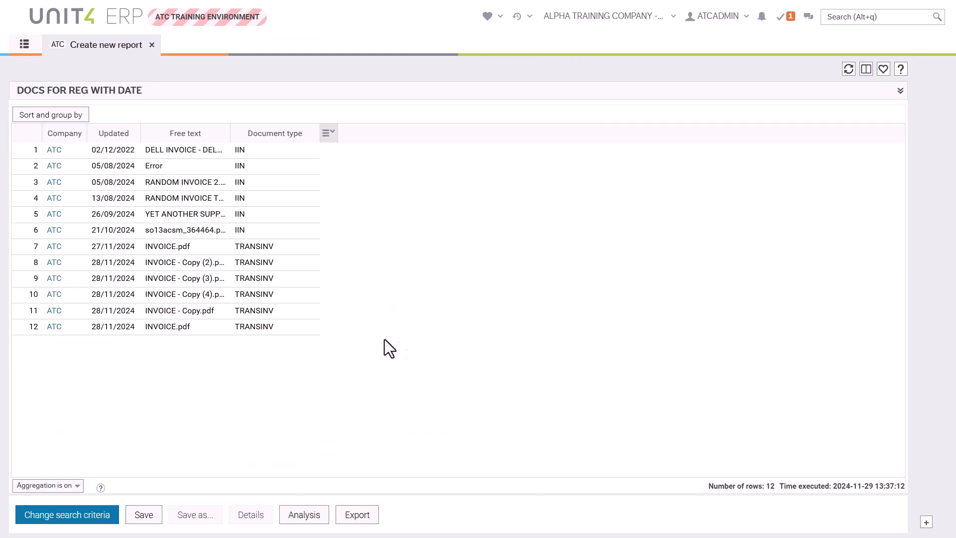
Step: Move the Updated column after Document type and sort the report by it in ascending order
{"action": "left_click_drag", "start_coordinate": [117, 136], "coordinate": [313, 143]}
{"action": "left_click_drag", "start_coordinate": [438, 196], "coordinate": [413, 194]}
{"action": "left_click", "coordinate": [411, 185]}
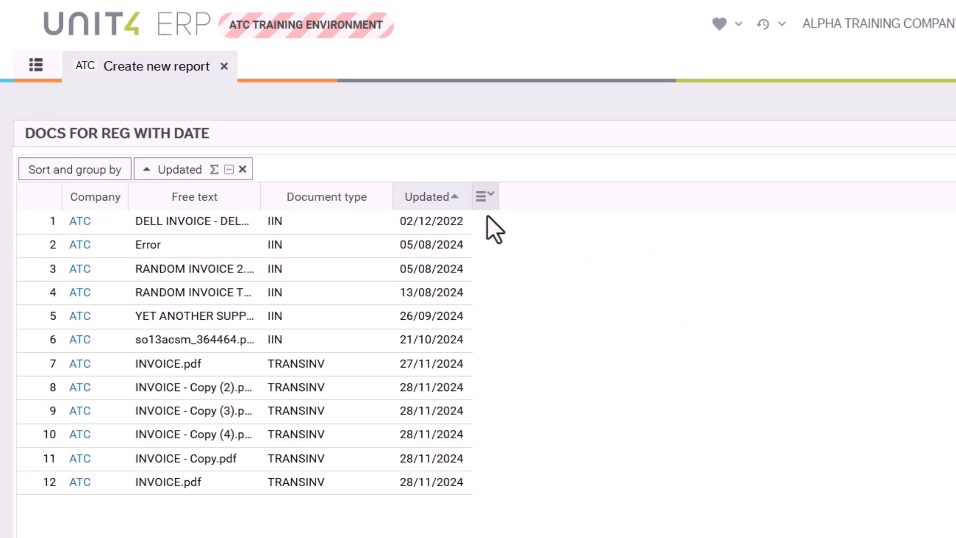
Step: Add a report expression named Age that starts with the daydiff function and an opening bracket
{"action": "left_click", "coordinate": [485, 197]}
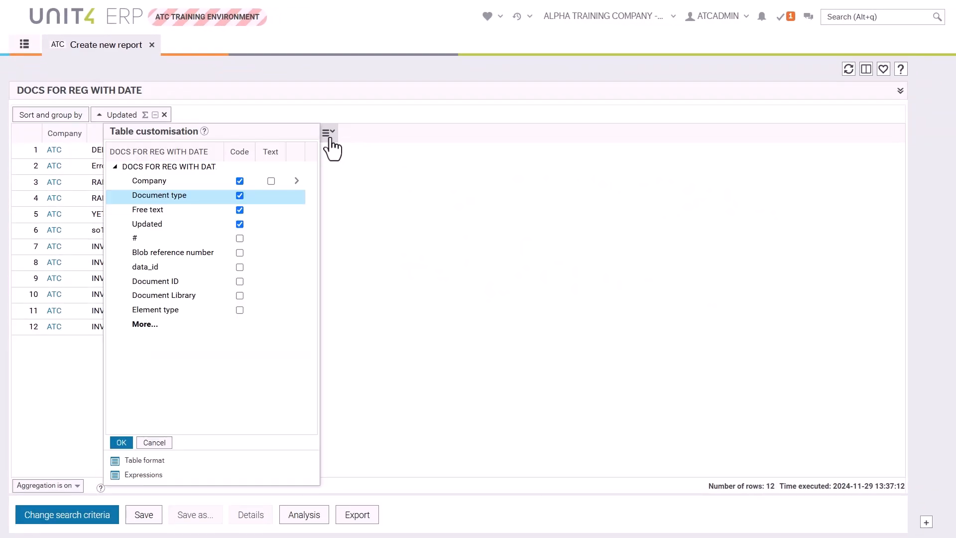
{"action": "left_click", "coordinate": [144, 475]}
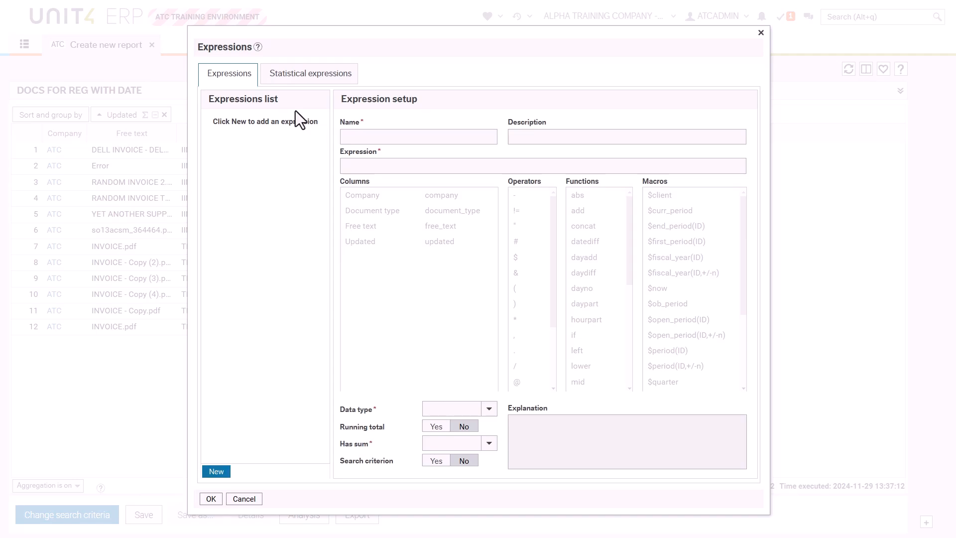
{"action": "left_click", "coordinate": [216, 472]}
{"action": "type", "text": "Age"}
{"action": "left_click", "coordinate": [420, 165]}
{"action": "double_click", "coordinate": [580, 277]}
{"action": "left_click", "coordinate": [444, 170]}
{"action": "type", "text": "("}
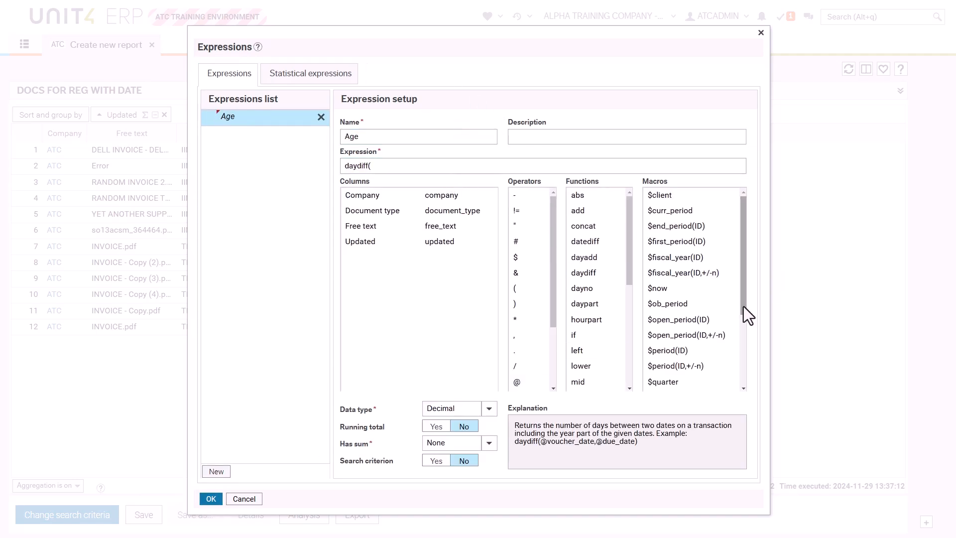
{"action": "left_click_drag", "start_coordinate": [747, 313], "coordinate": [747, 359]}
{"action": "double_click", "coordinate": [661, 331]}
{"action": "left_click", "coordinate": [416, 165]}
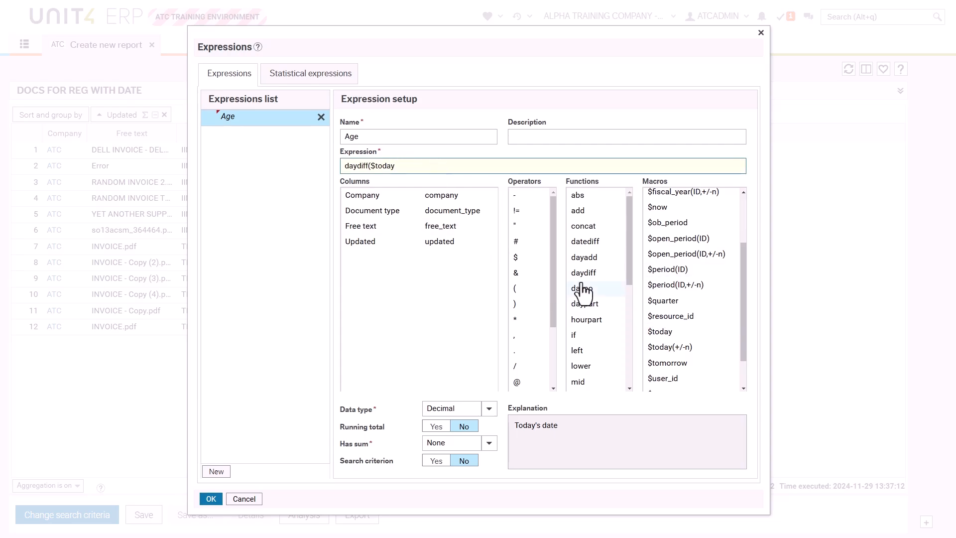
{"action": "left_click", "coordinate": [584, 245]}
{"action": "left_click", "coordinate": [444, 166]}
{"action": "type", "text": ","}
{"action": "double_click", "coordinate": [440, 241]}
{"action": "left_click", "coordinate": [549, 159]}
{"action": "type", "text": ")"}
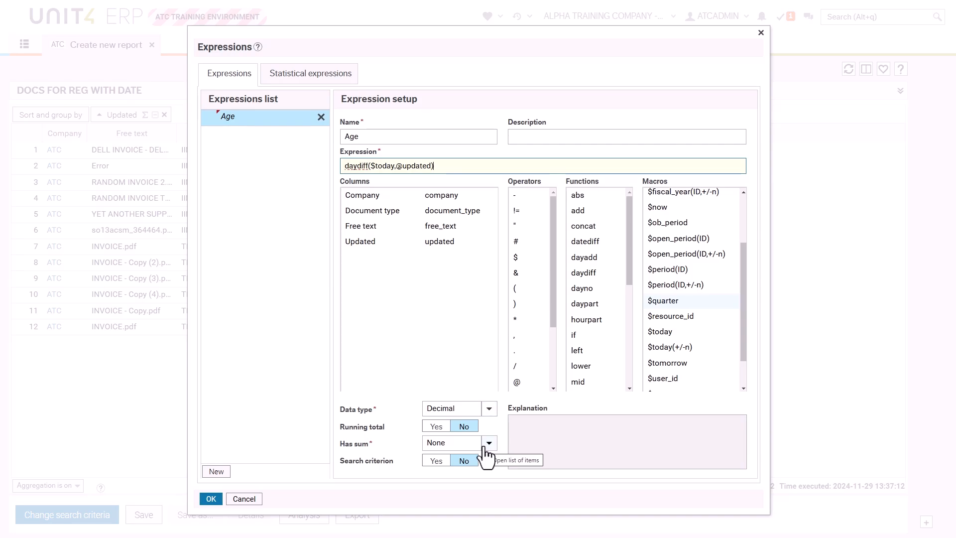
Step: Choose the Age expression's data type and apply the expression to the report
{"action": "left_click", "coordinate": [489, 409]}
{"action": "left_click", "coordinate": [440, 449]}
{"action": "left_click", "coordinate": [211, 499]}
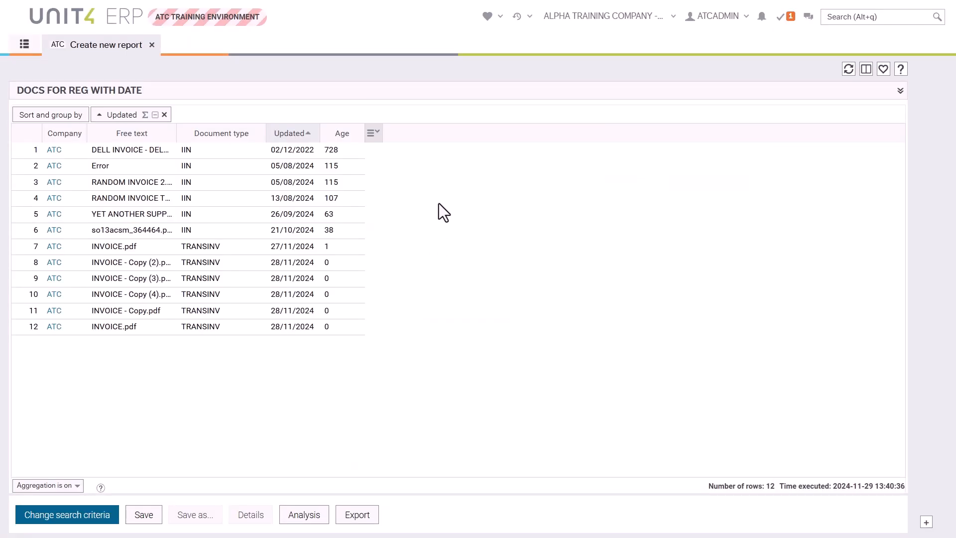
Step: Add conditional formatting to the Age column that colours values greater than 60 red
{"action": "left_click", "coordinate": [357, 133]}
{"action": "left_click", "coordinate": [383, 237]}
{"action": "left_click", "coordinate": [343, 308]}
{"action": "left_click", "coordinate": [320, 369]}
{"action": "left_click", "coordinate": [461, 309]}
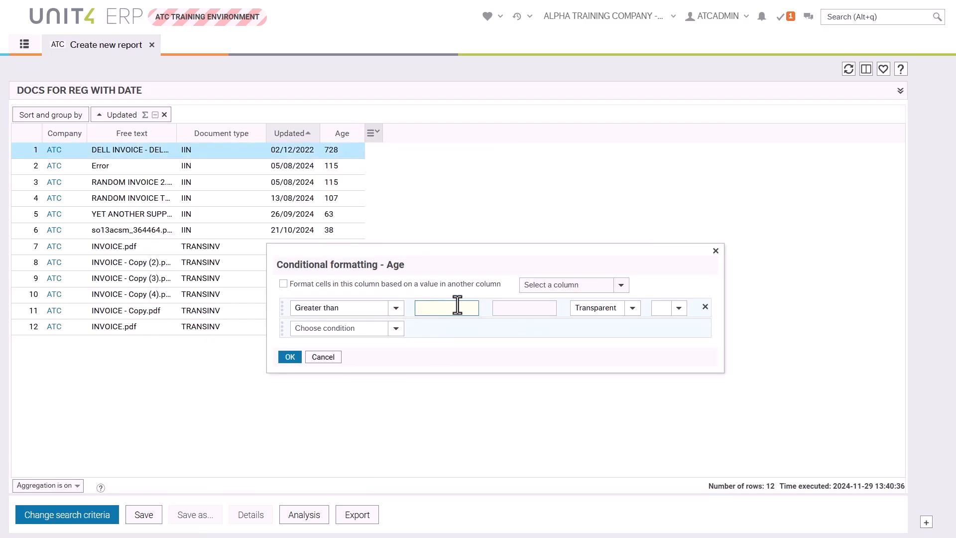
{"action": "left_click", "coordinate": [632, 308]}
{"action": "left_click", "coordinate": [594, 339]}
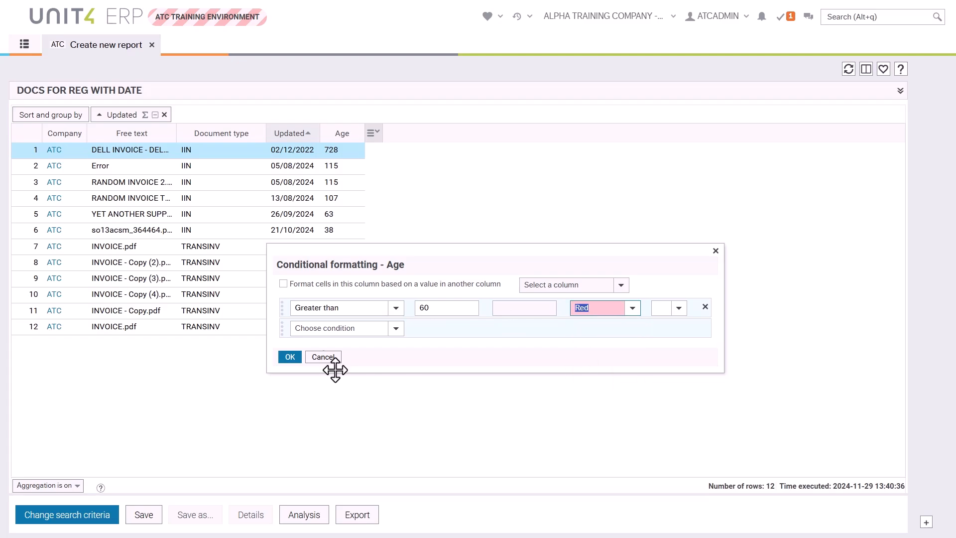
{"action": "left_click", "coordinate": [290, 357]}
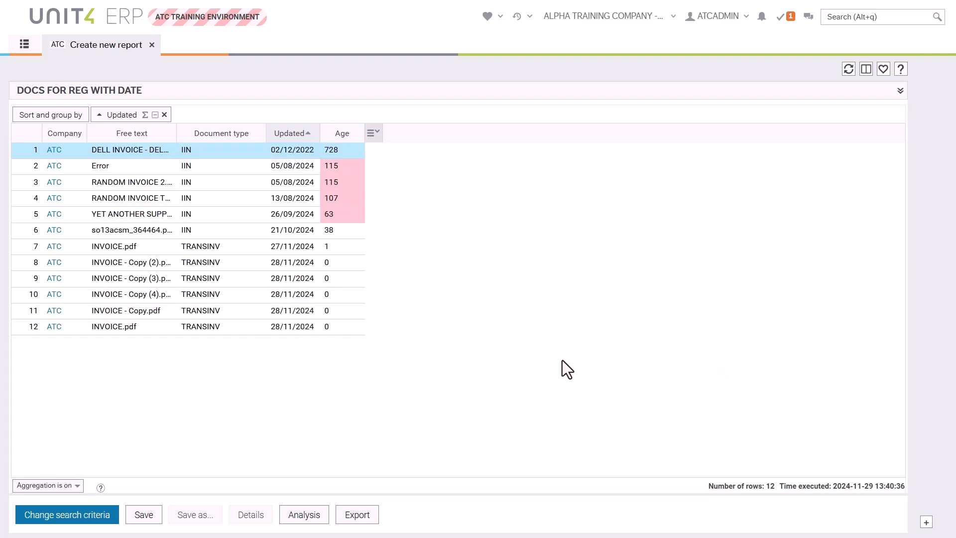